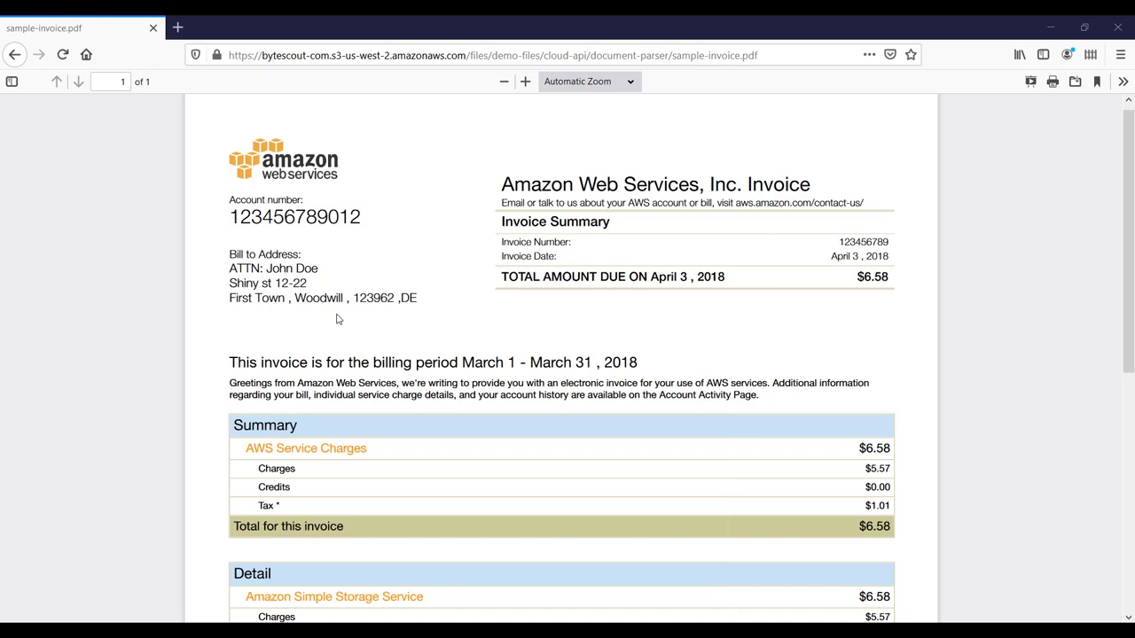
- Highlight the account number, invoice number, total due and date on the Firefox invoice
double_click(272, 222)
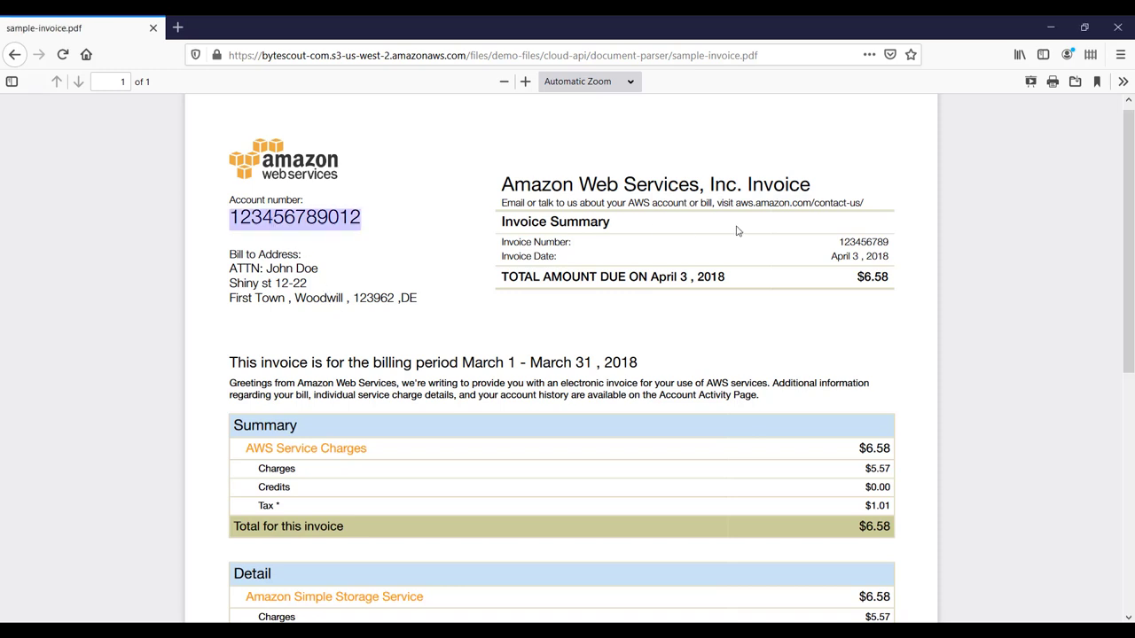
double_click(856, 241)
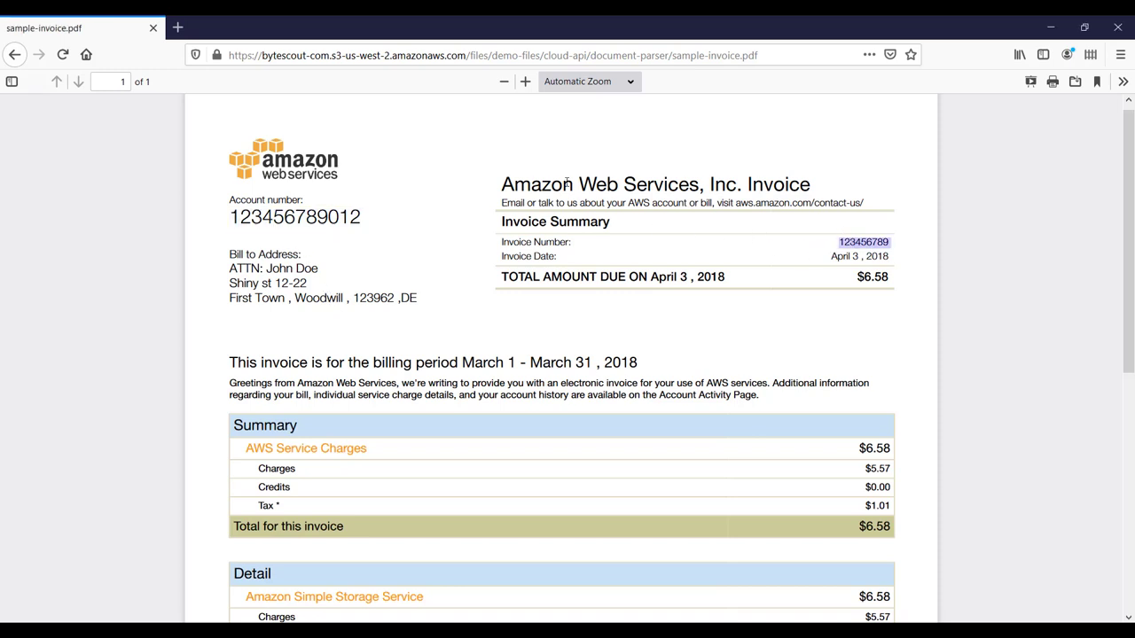
drag(540, 184, 656, 184)
double_click(857, 277)
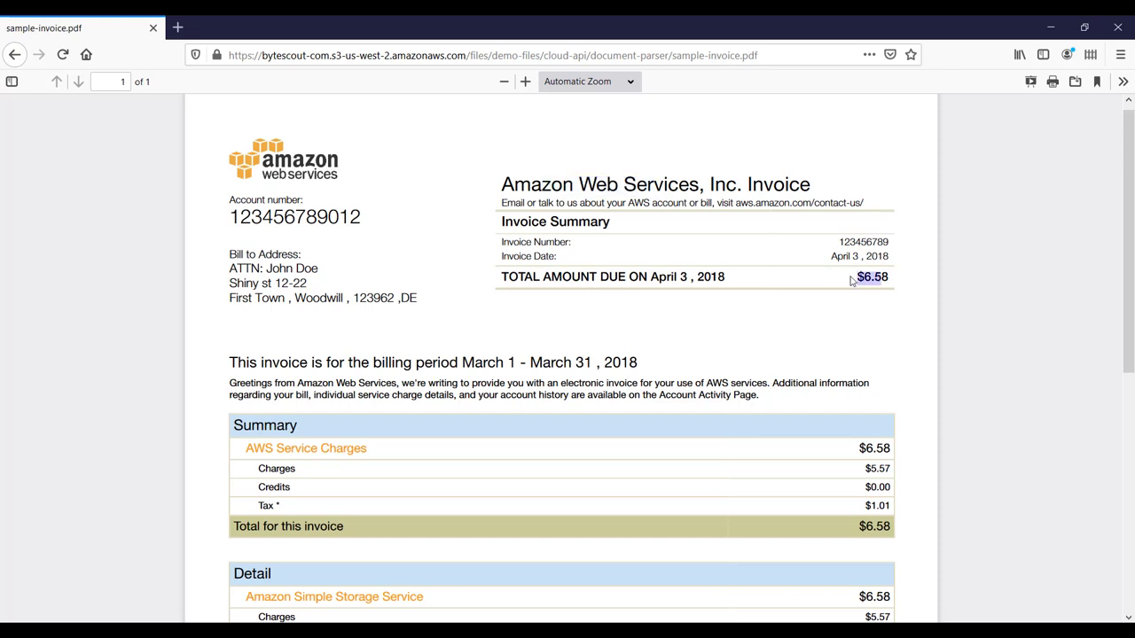
drag(876, 256, 810, 256)
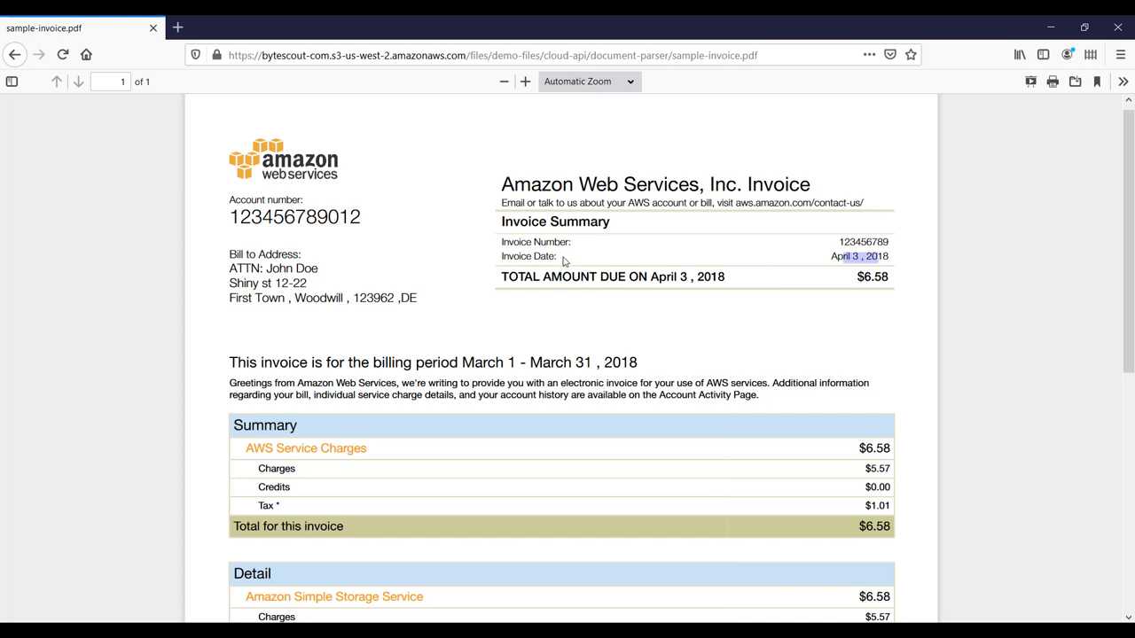
click(564, 260)
- Copy the company name 'Amazon Web Services, Inc' from the invoice title
drag(503, 185, 737, 182)
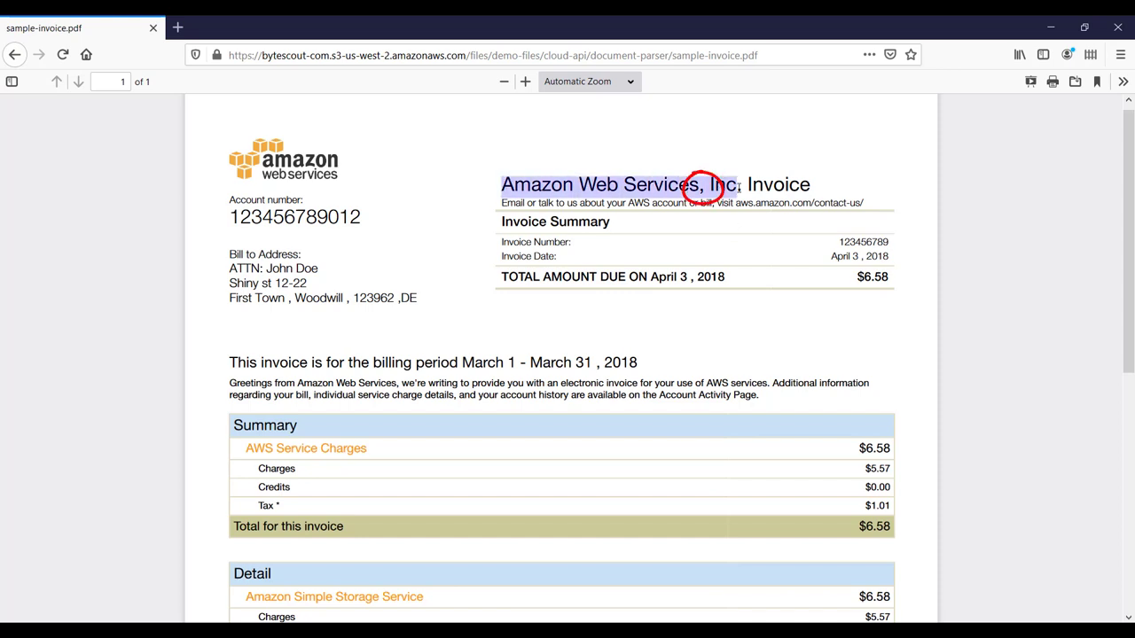
drag(739, 186, 742, 186)
key(ctrl+c)
right_click(700, 188)
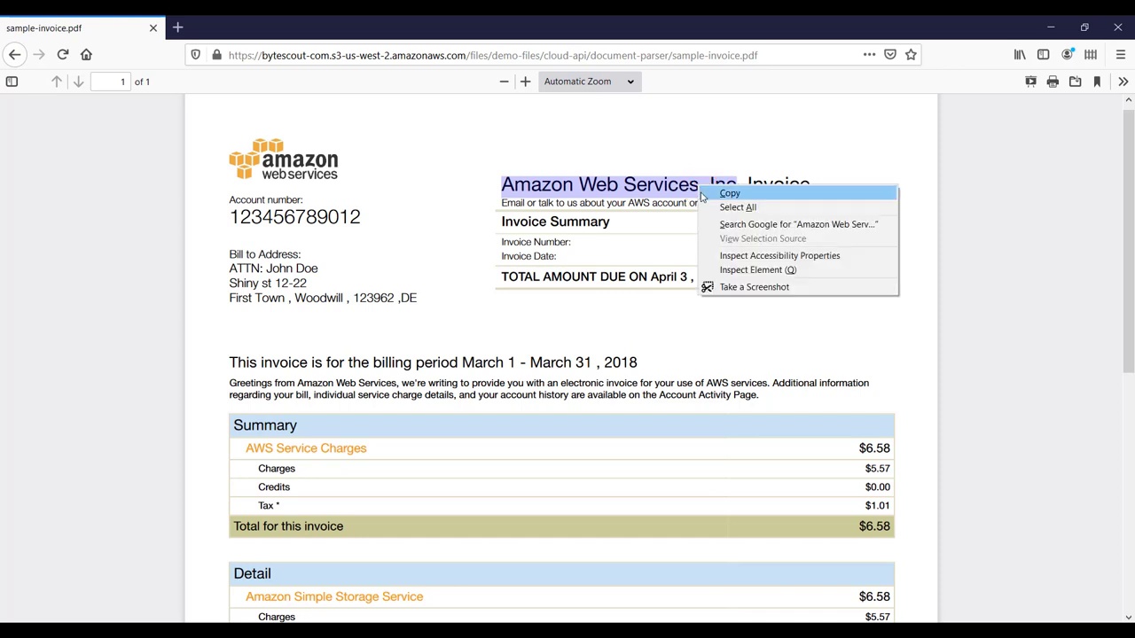
click(701, 197)
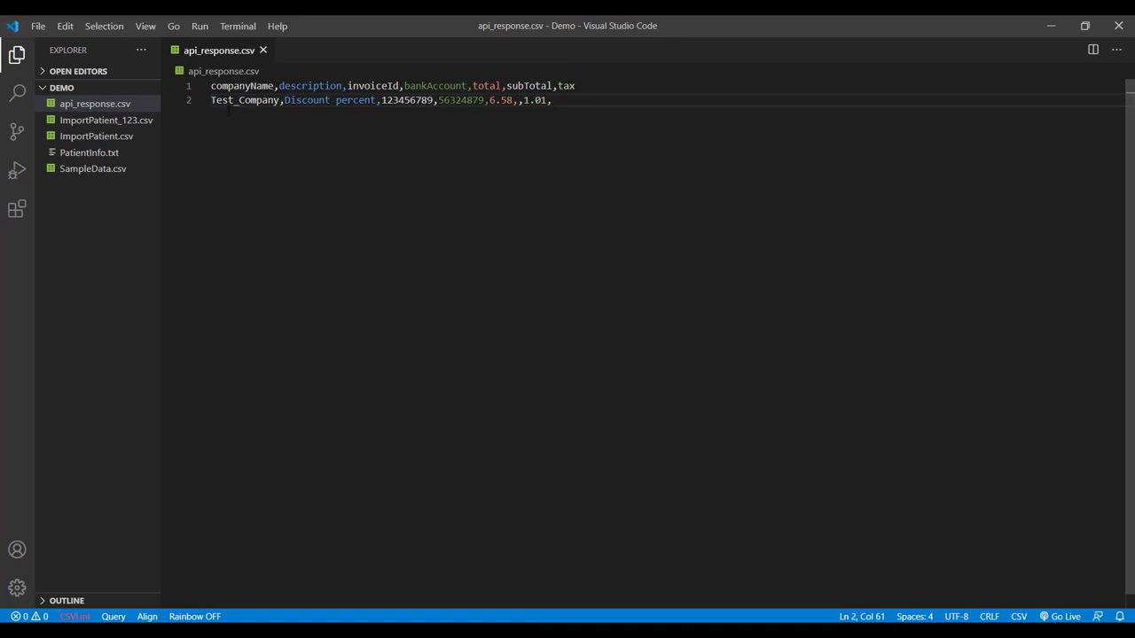
- Replace Test_Company on line 2 with 'Amazon Web Services, Inc' and save the CSV
double_click(237, 100)
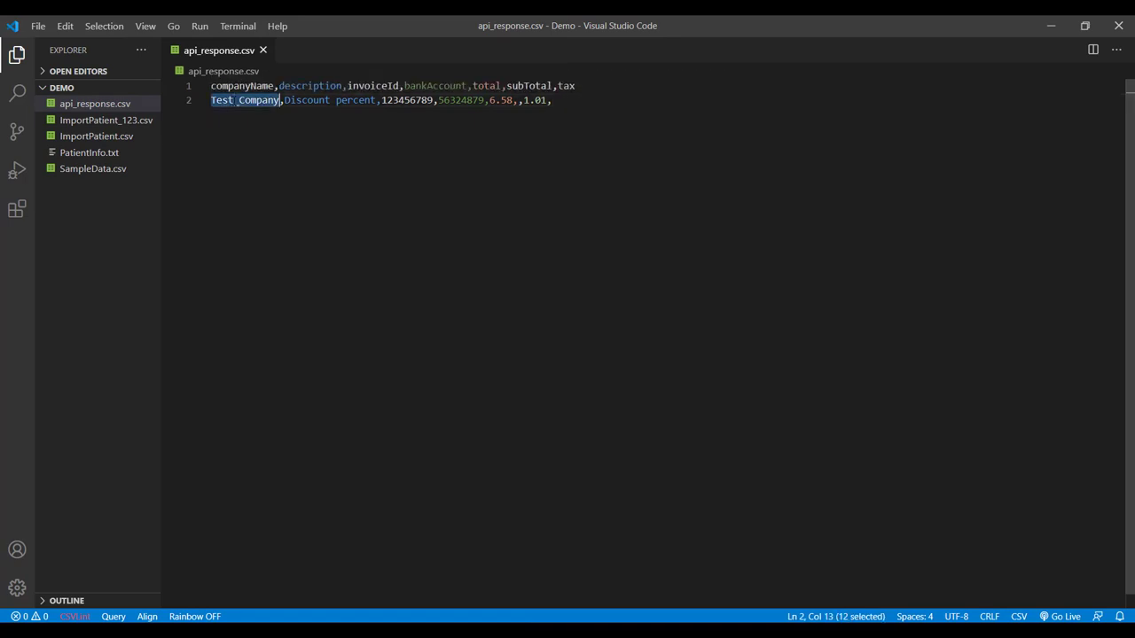
key(ctrl+v)
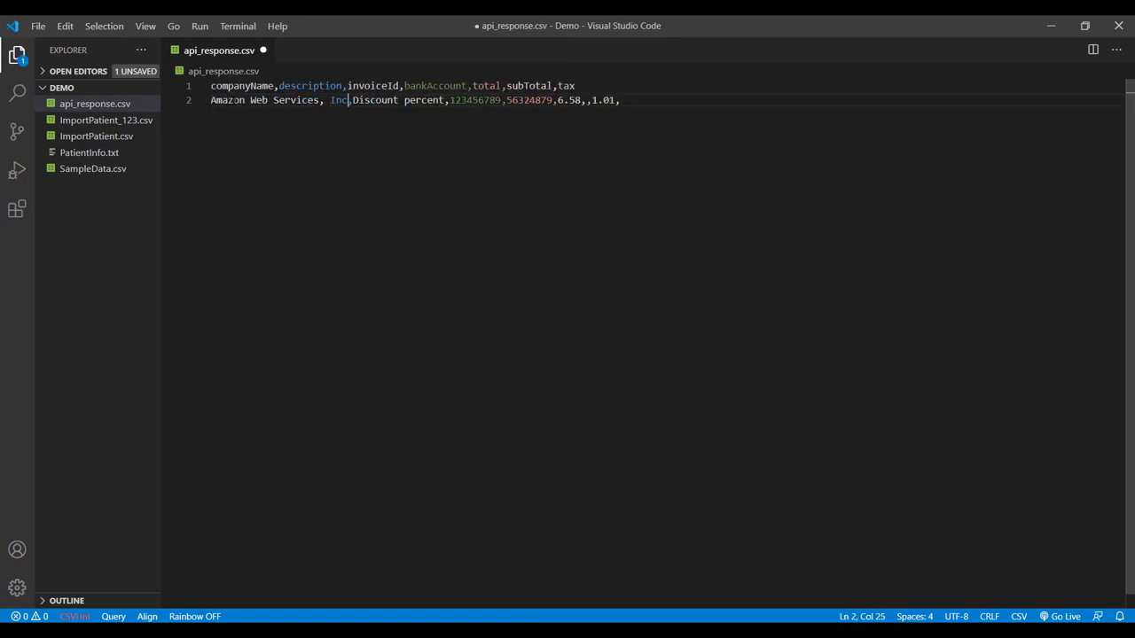
key(ctrl+s)
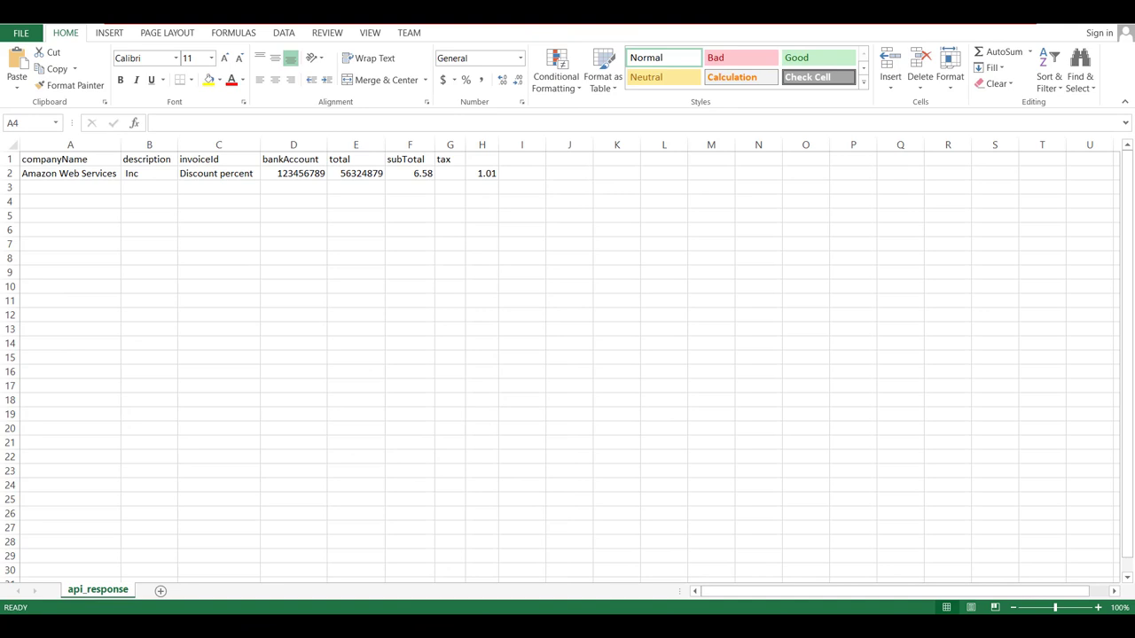
- Inspect the stray 'Inc' in B2, the shifted C2:D2 values, and the tax in H2
click(139, 176)
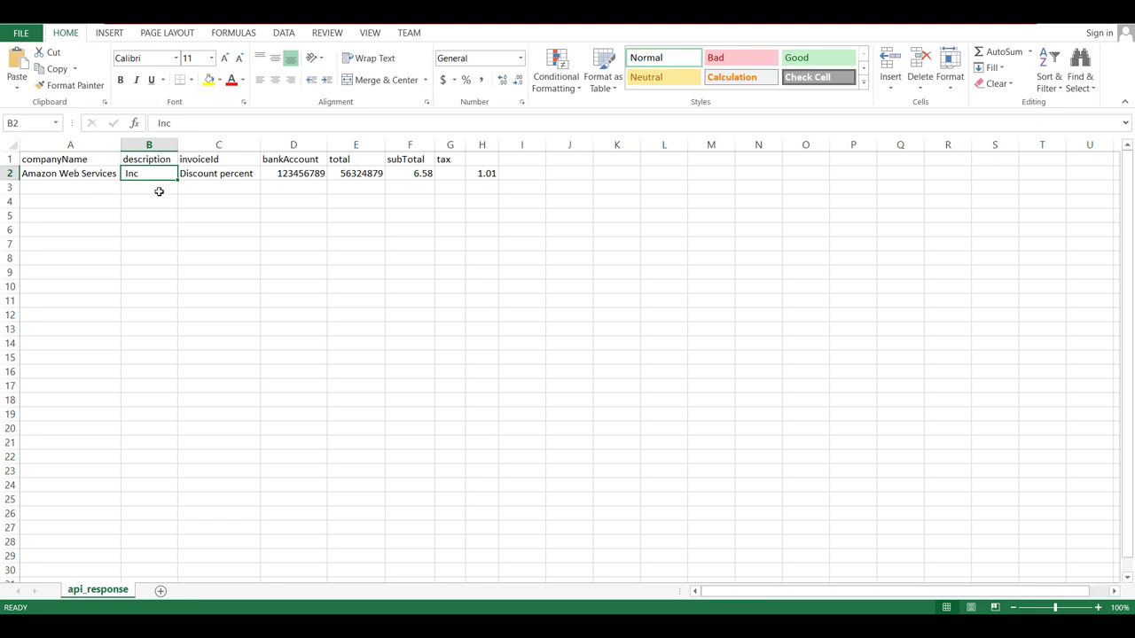
drag(244, 173, 299, 175)
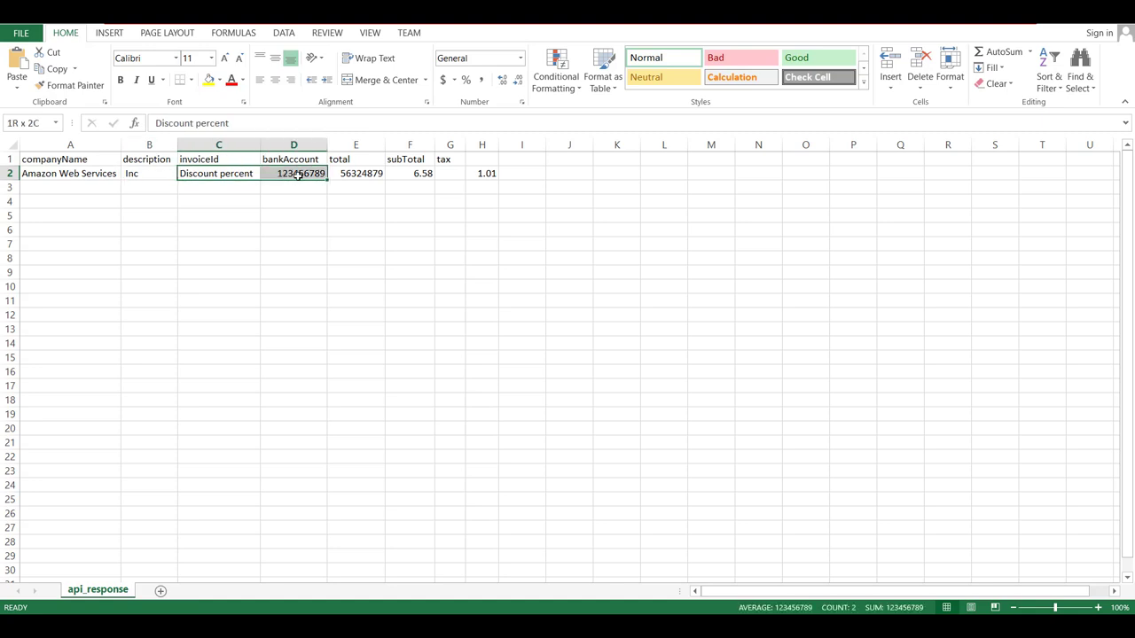
click(371, 176)
click(483, 173)
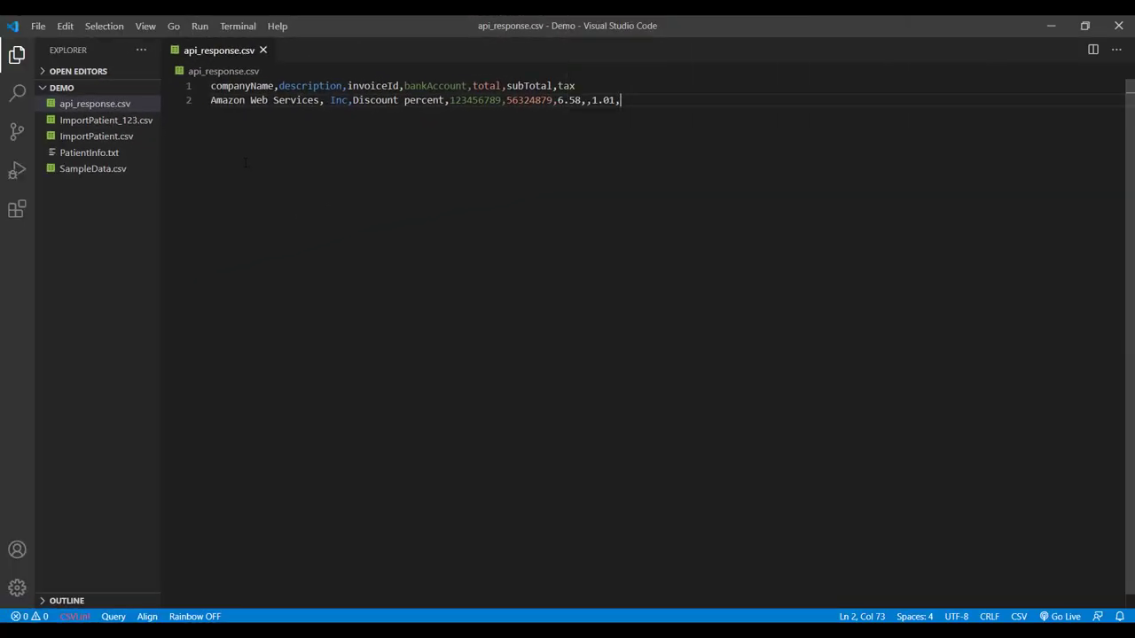
- Quote the line-2 company name as "Amazon Web Services, Inc" and save api_response.csv
key(ctrl+z)
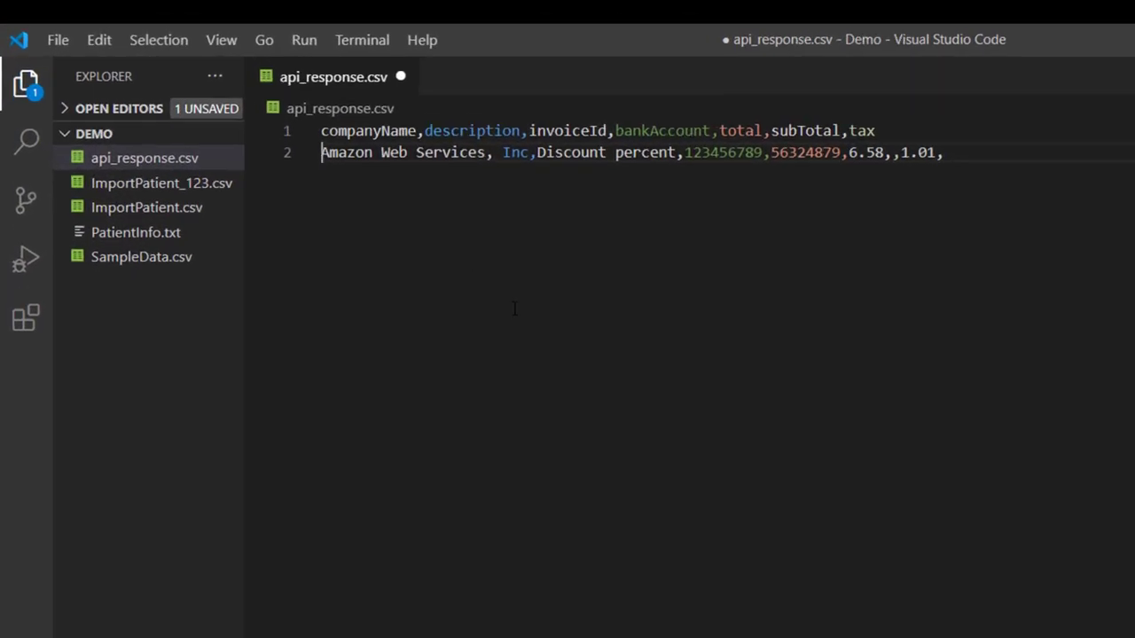
text(")
key(shift+Right)
key(shift+Right)
key(shift+Right)
key(shift+Right)
key(Right)
key(Right)
key(Right)
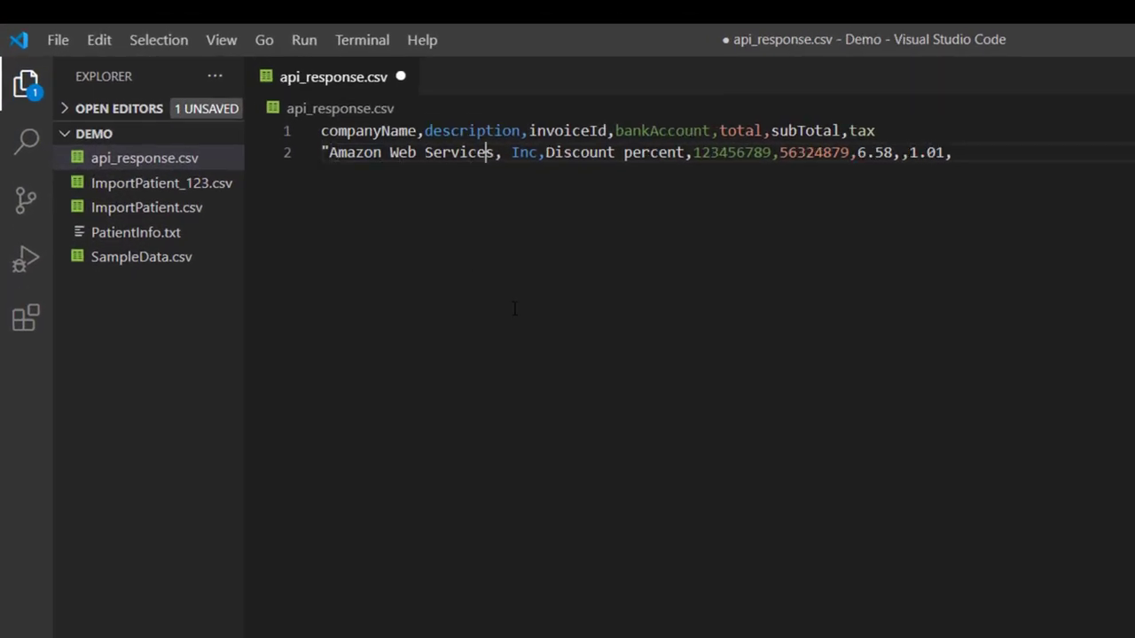
key(Right)
key(Right)
key(Right)
text(")
key(ctrl+s)
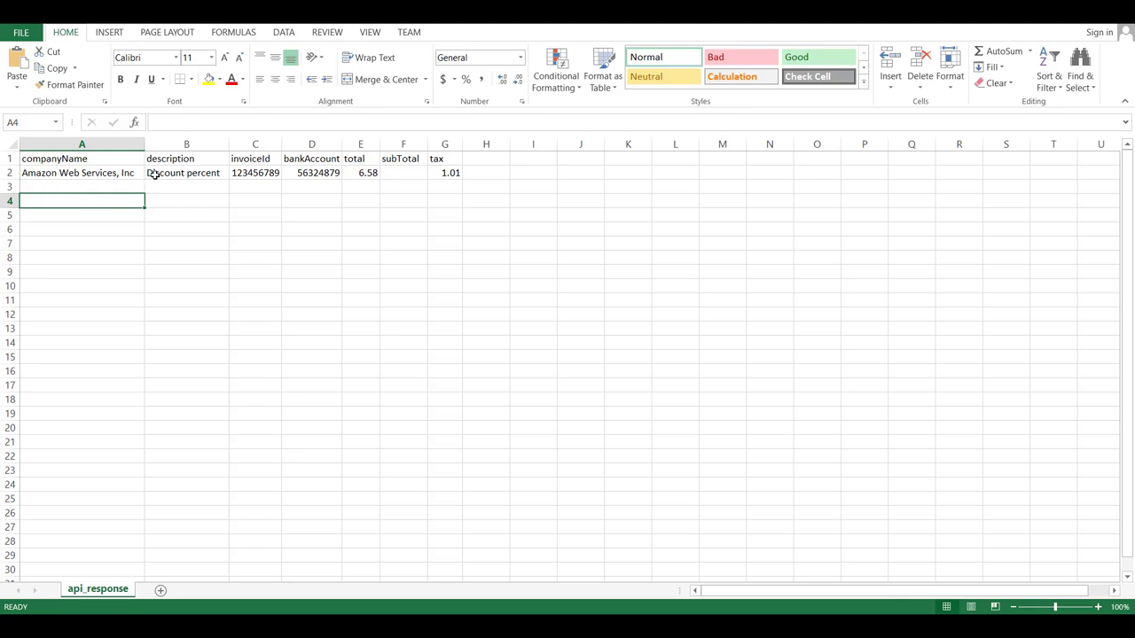
- Check B2:C2 and A2 to confirm the full company name sits in column A
drag(154, 175, 257, 173)
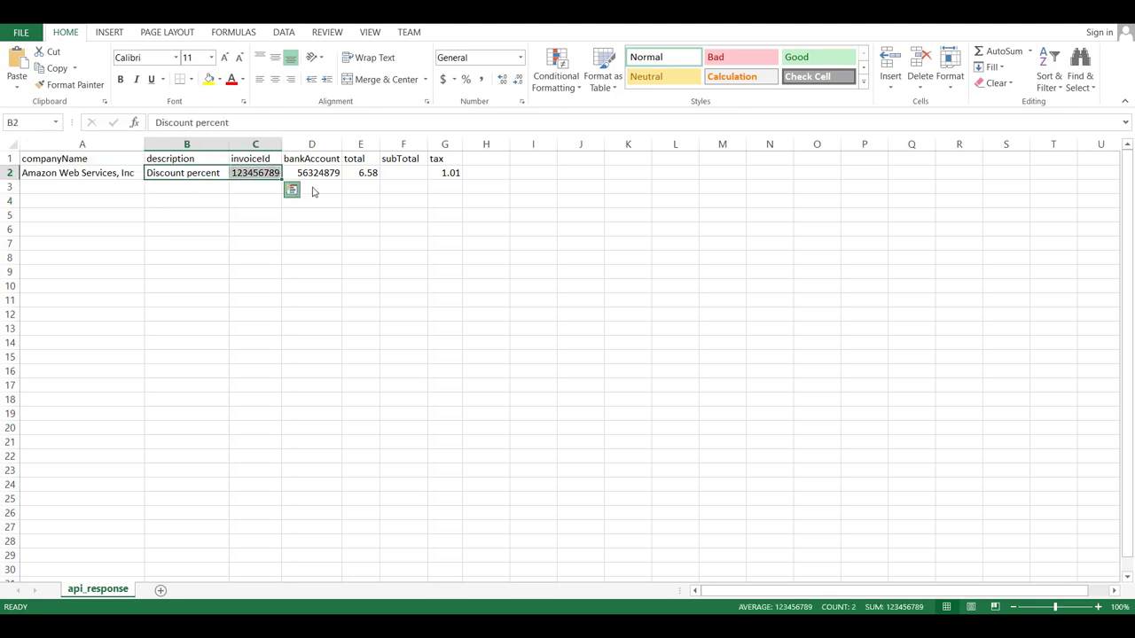
click(51, 174)
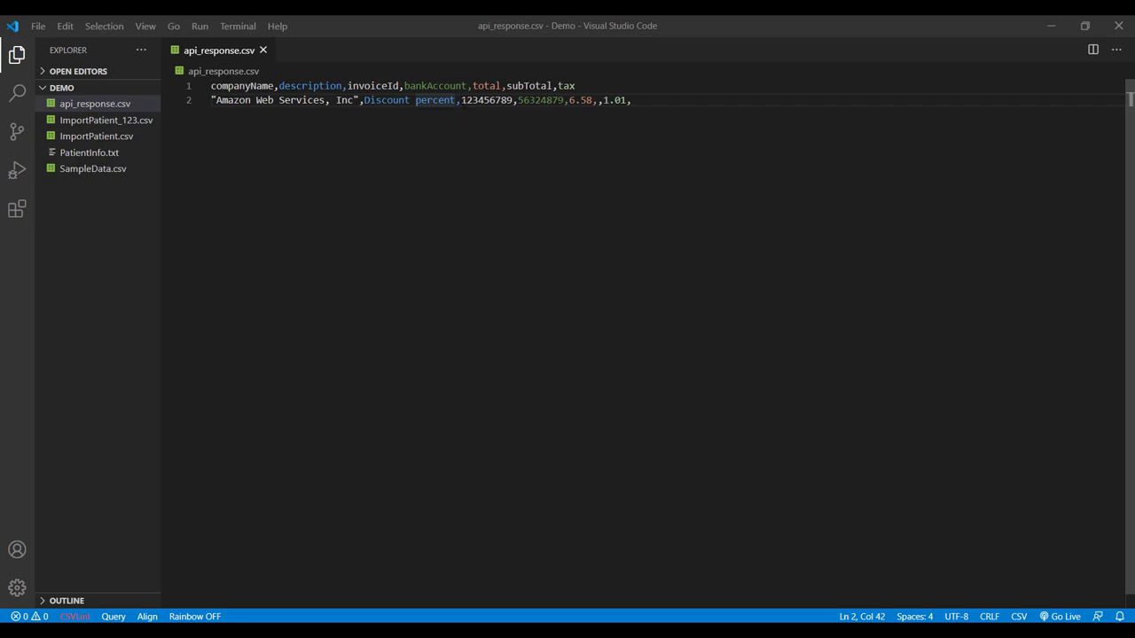
- Append -"5.65" after 'Discount percent' on line 2, then select the quoted 5.65
click(457, 99)
text(-")
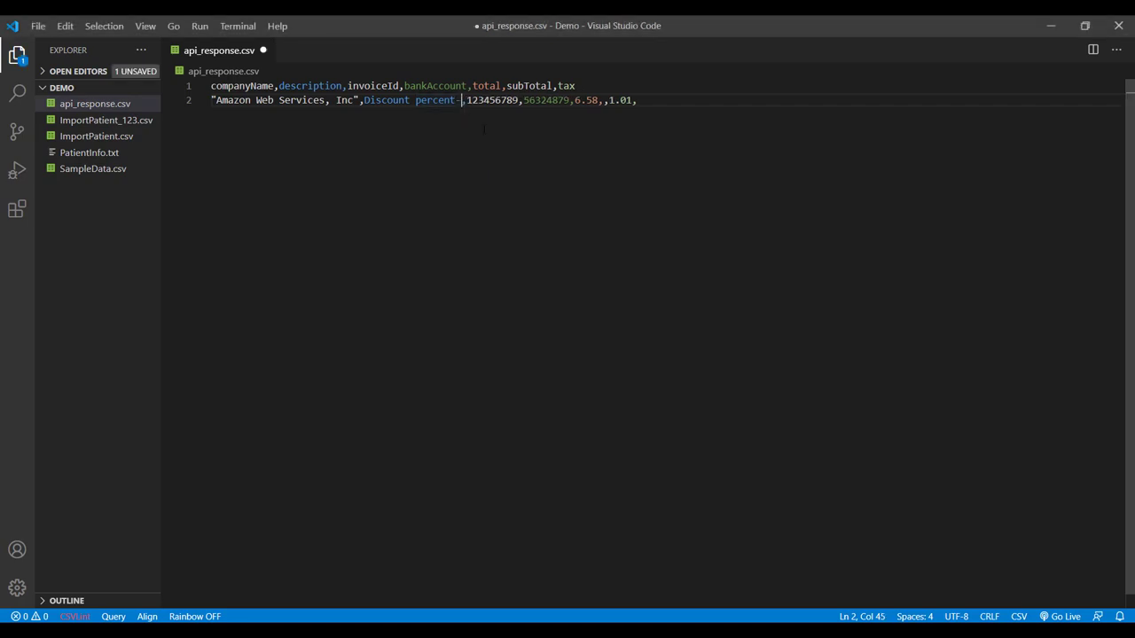
text(5.65")
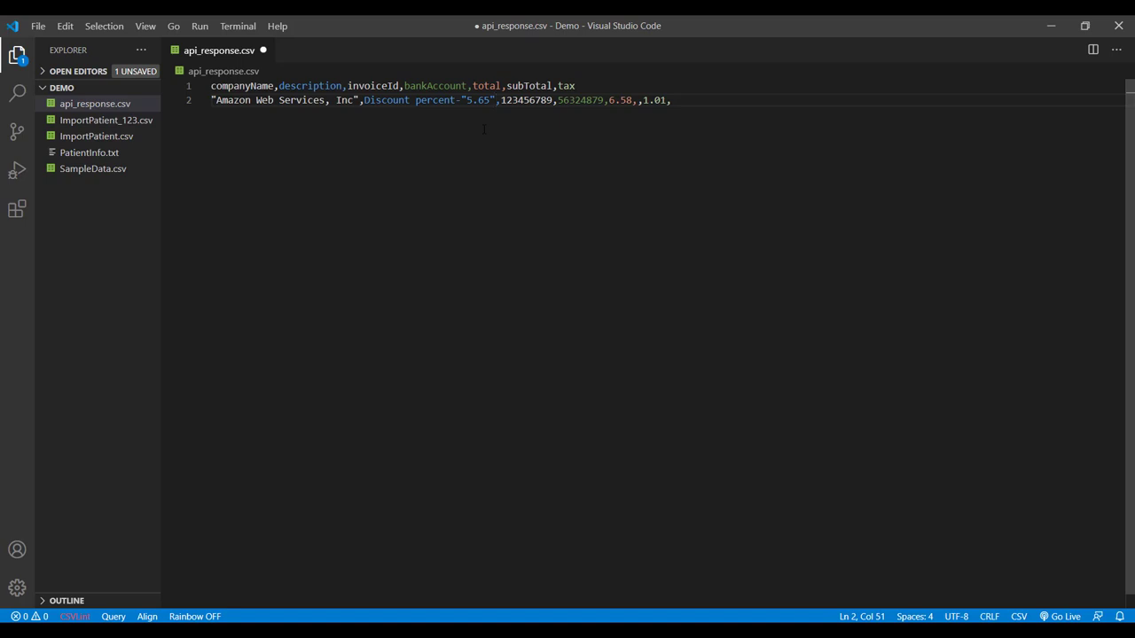
mouse_move(479, 100)
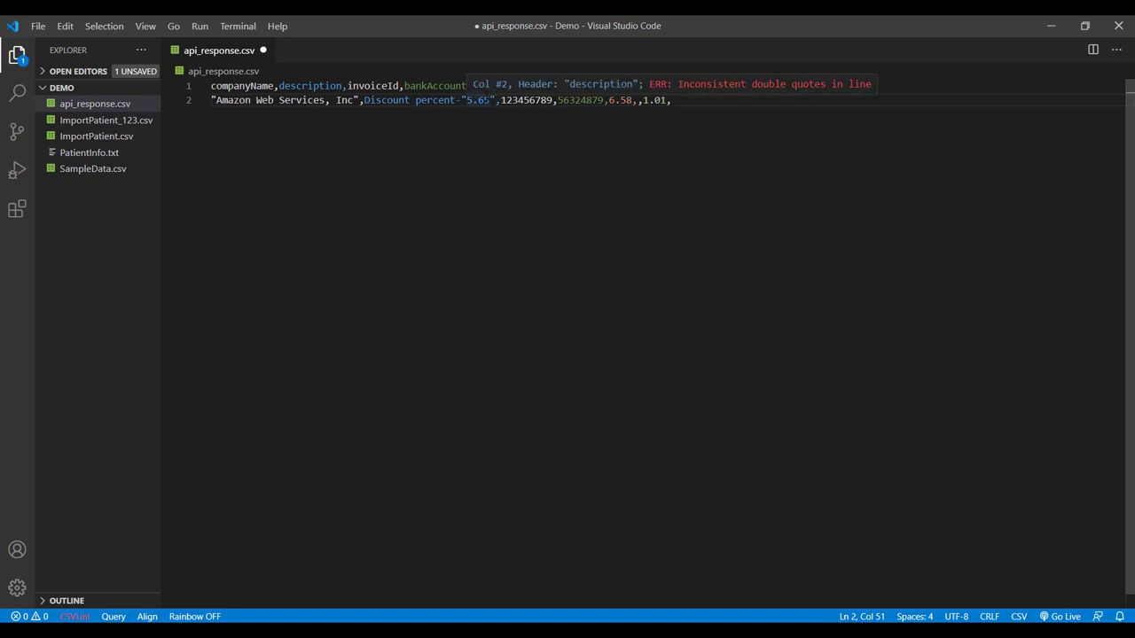
click(292, 101)
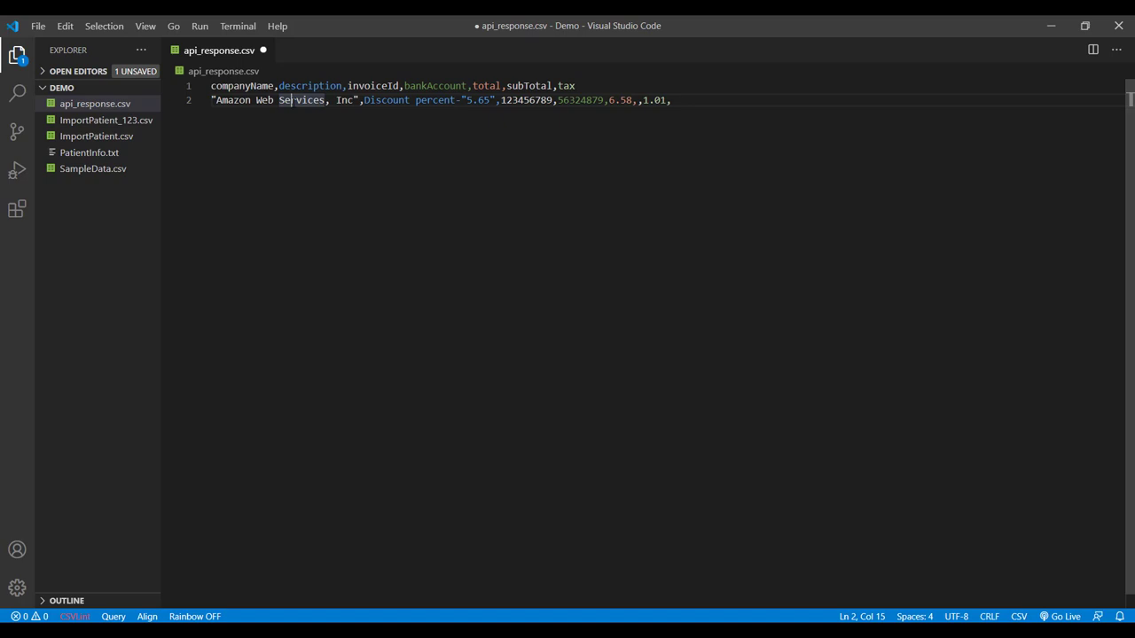
drag(461, 100, 496, 100)
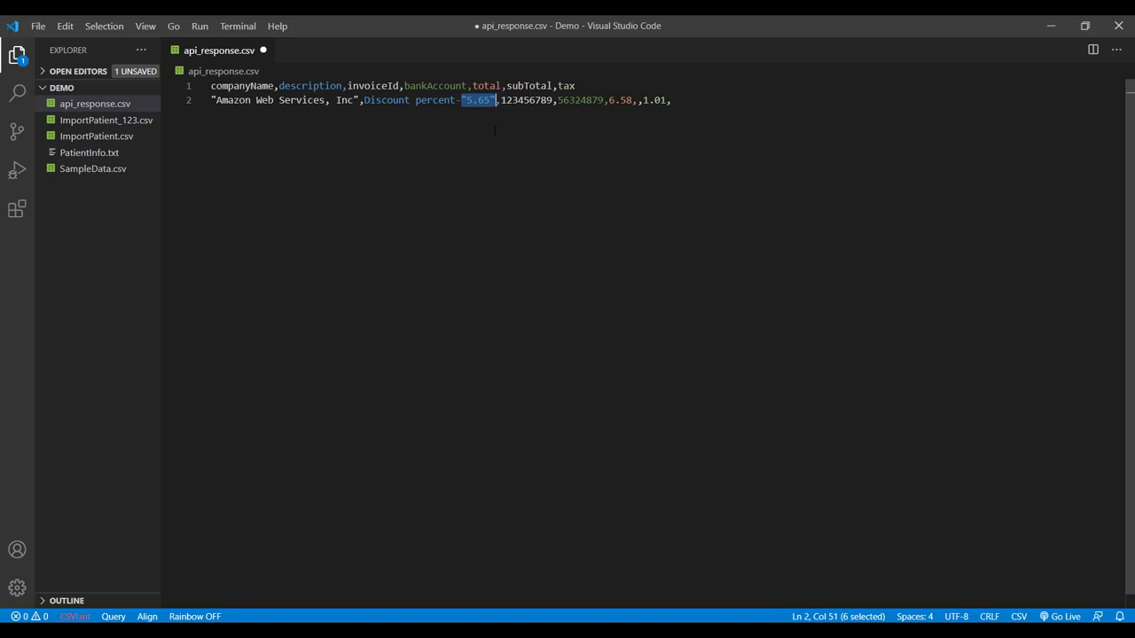
- Double the quotes around 5.65 so the description reads Discount percent-""5.65""
key(Left)
text(")
key(Right)
key(Right)
key(Right)
key(Right)
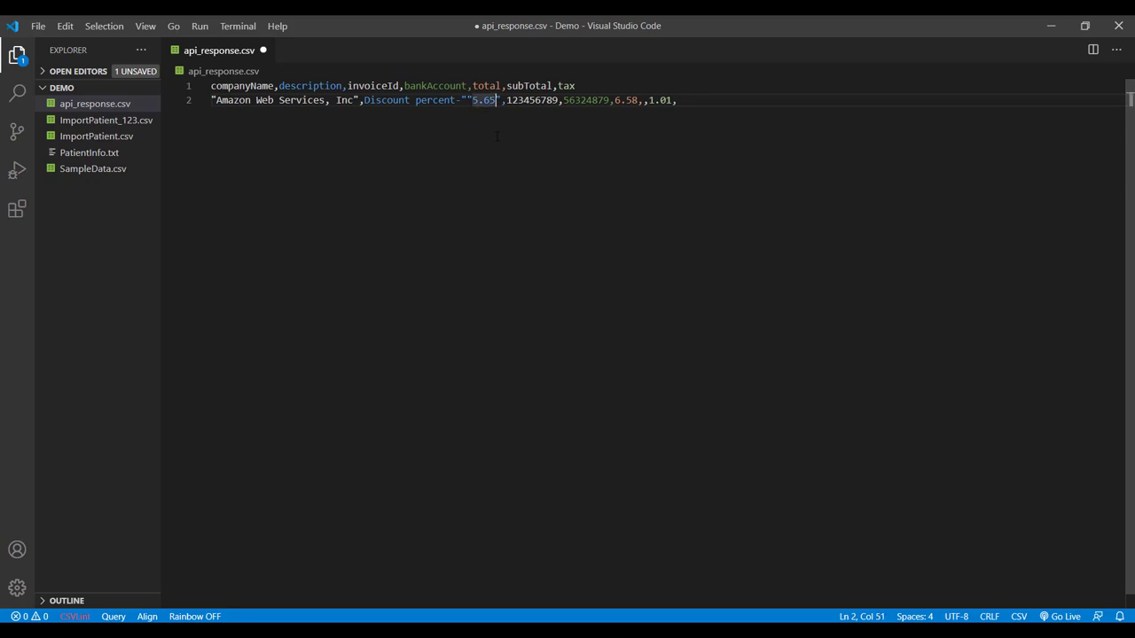
text(")
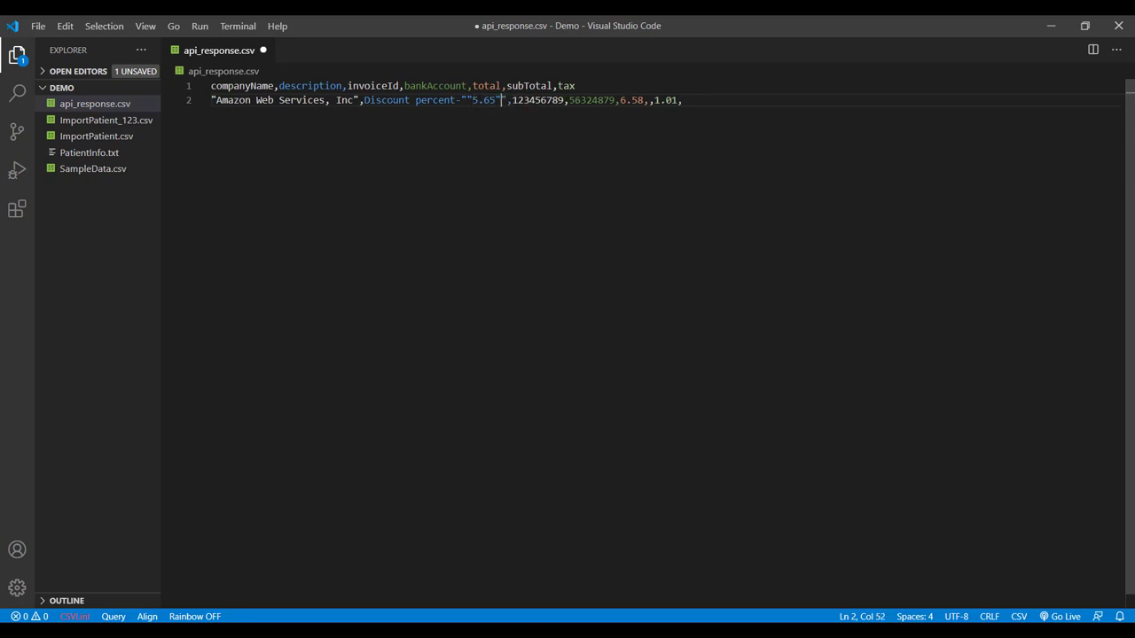
- Wrap the whole description in double quotes and save the file
drag(369, 100, 496, 100)
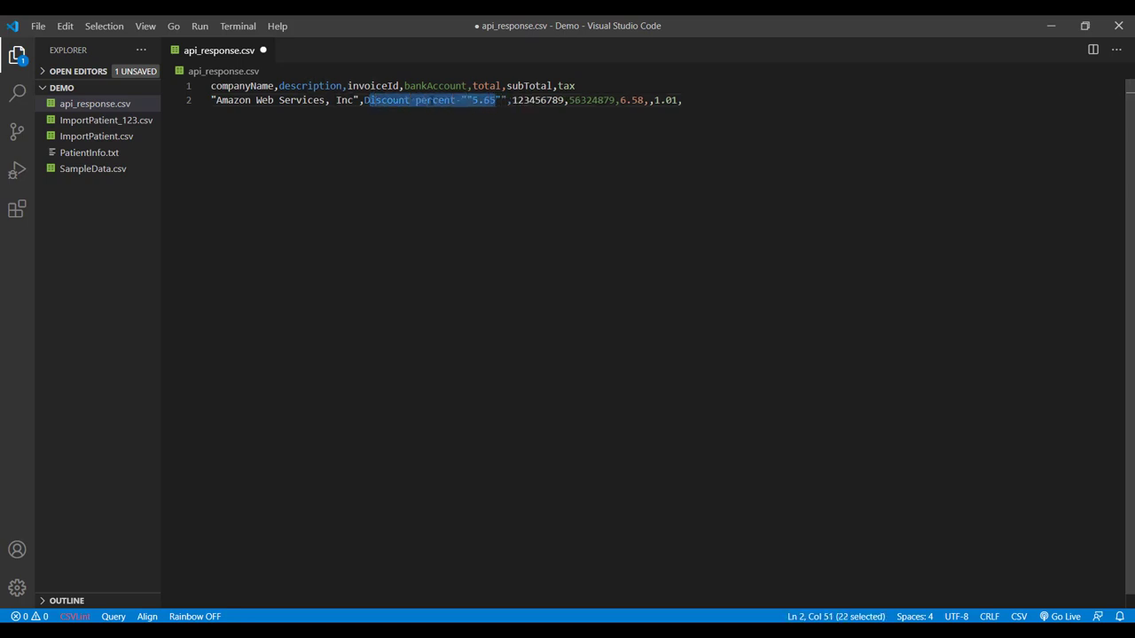
text(")
key(Left)
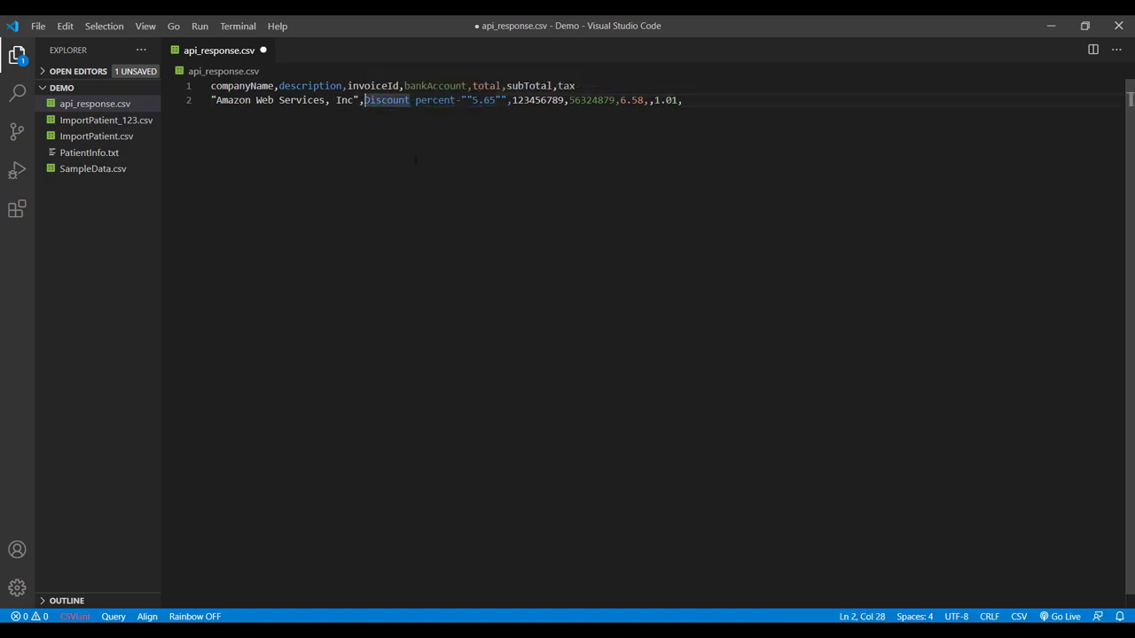
key(ctrl+Right)
key(ctrl+Right)
key(ctrl+Right)
key(ctrl+Right)
key(ctrl+Right)
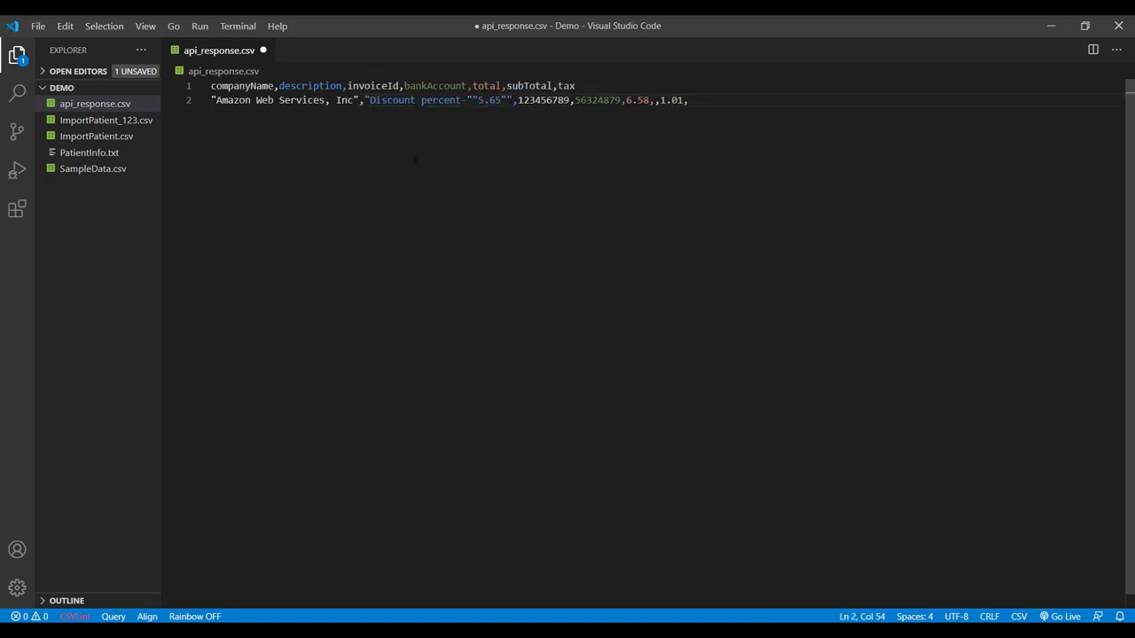
text(")
key(ctrl+s)
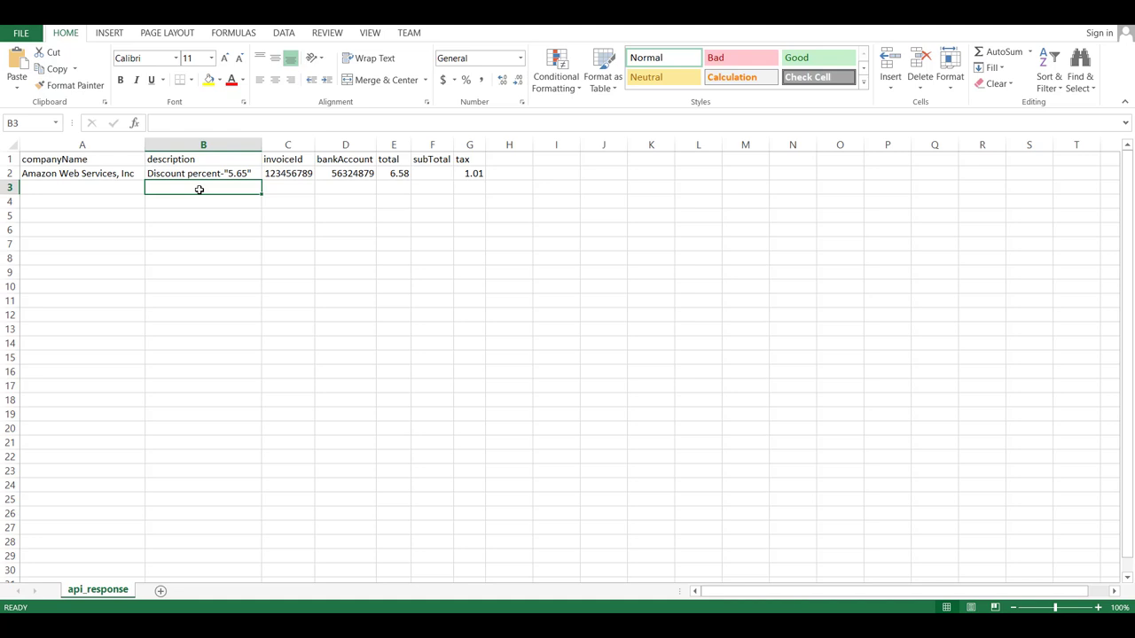
- Select B2 to confirm it reads Discount percent-"5.65" in the formula bar
click(210, 175)
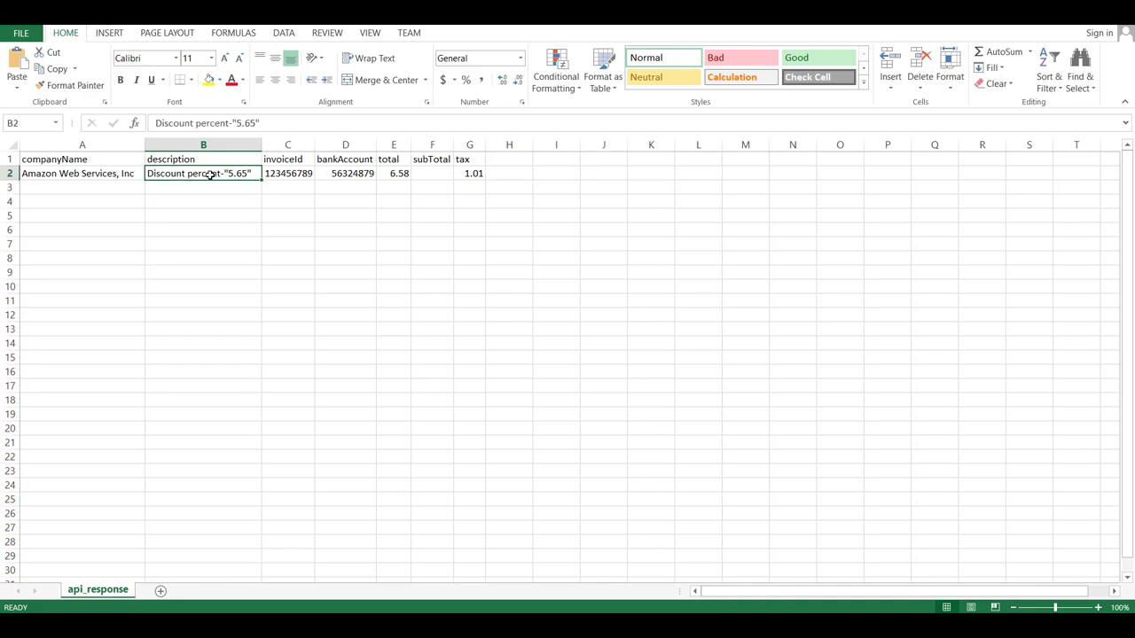